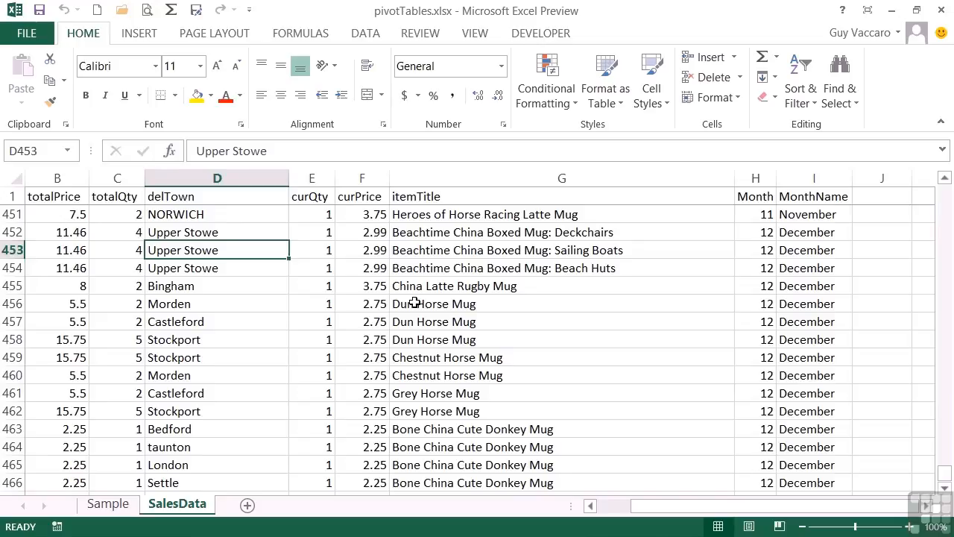
# Step: Look through the mug sales records on the SalesData sheet, including the SaleDate column
pyautogui.scroll(-4, 414, 303)
pyautogui.scroll(11, 415, 303)
pyautogui.scroll(4, 415, 303)
pyautogui.moveTo(620, 513); pyautogui.dragTo(613, 508)
pyautogui.scroll(18, 440, 339)
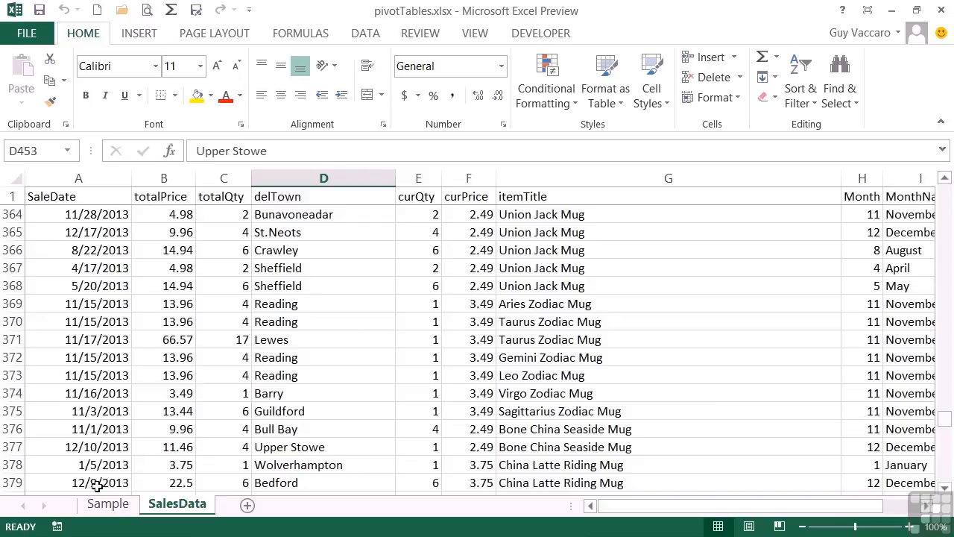
# Step: Examine the monthly quantity and item Sales pivot tables on the Sample sheet
pyautogui.click(110, 504)
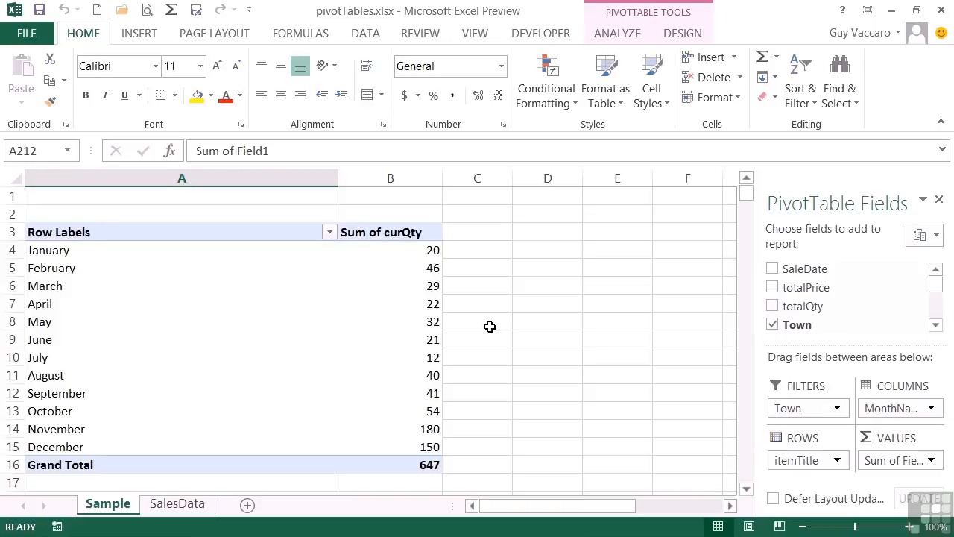
pyautogui.scroll(-6, 490, 326)
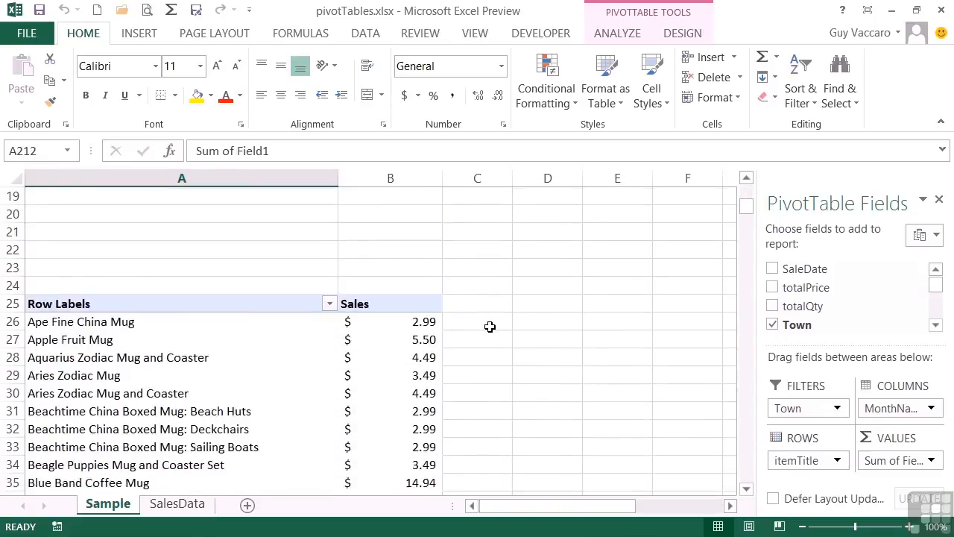
pyautogui.scroll(-1, 490, 326)
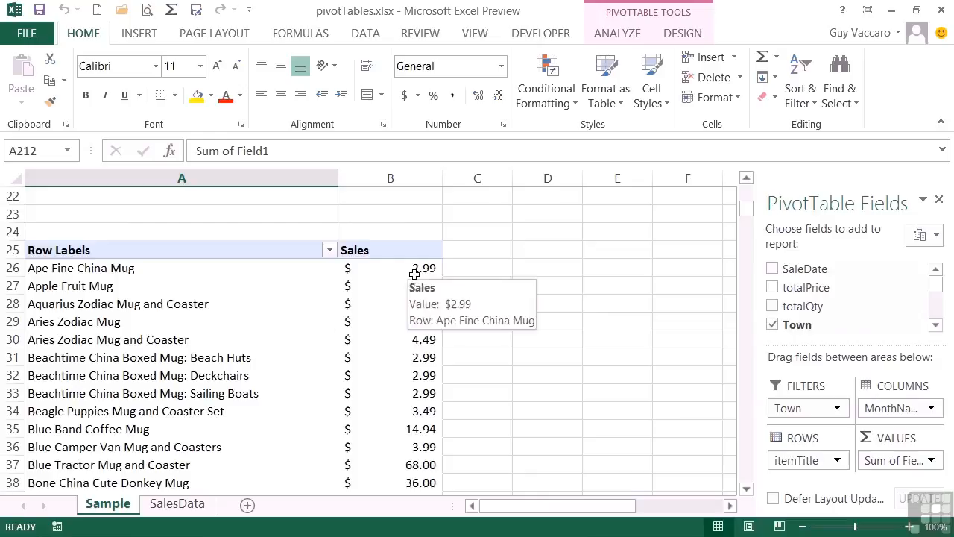
pyautogui.moveTo(402, 290)
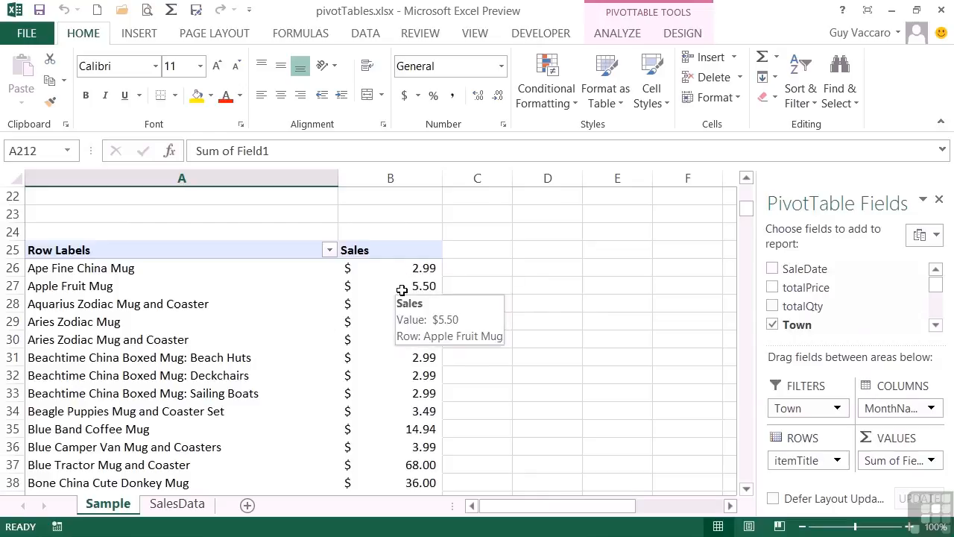
# Step: Check the curQty and curPrice values of the Union Jack Mug in row 364 of the SalesData sheet
pyautogui.click(178, 505)
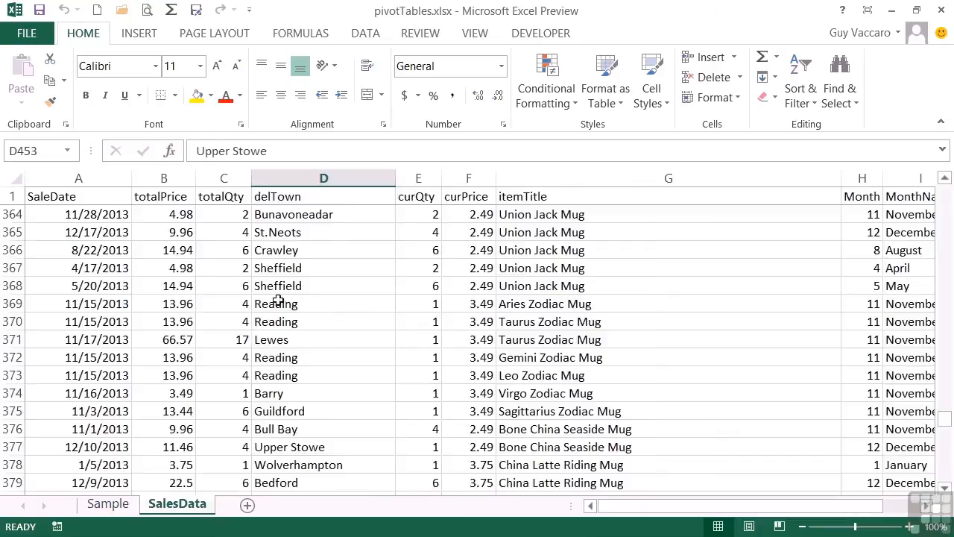
pyautogui.click(426, 214)
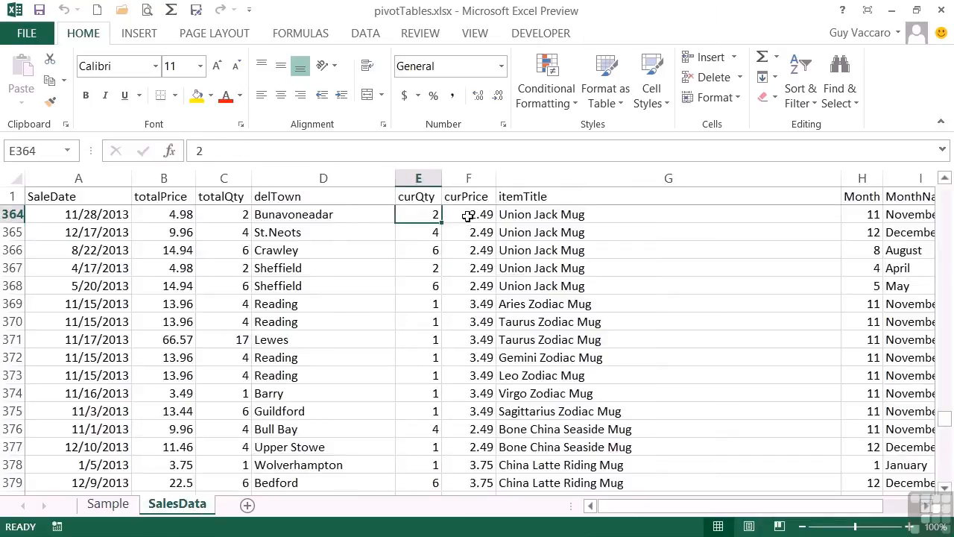
pyautogui.click(468, 215)
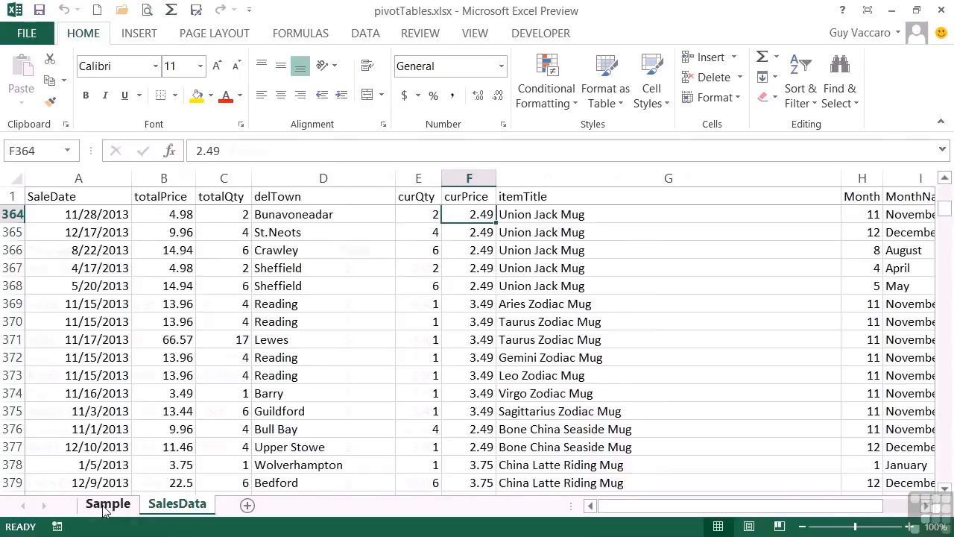
# Step: Return to the Sample sheet and read through the item Sales pivot table down to the item-by-month table at row 212
pyautogui.click(107, 504)
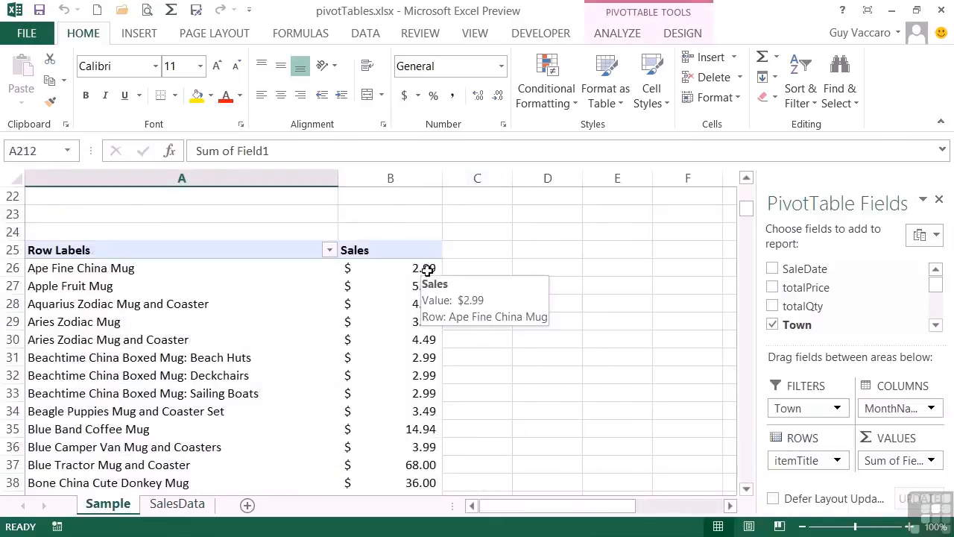
pyautogui.scroll(-8, 176, 322)
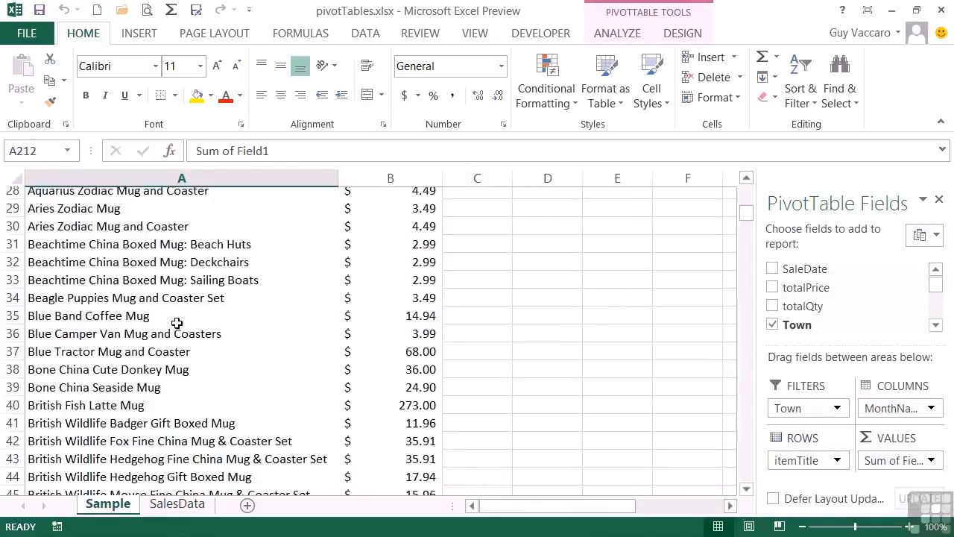
pyautogui.scroll(-7, 177, 323)
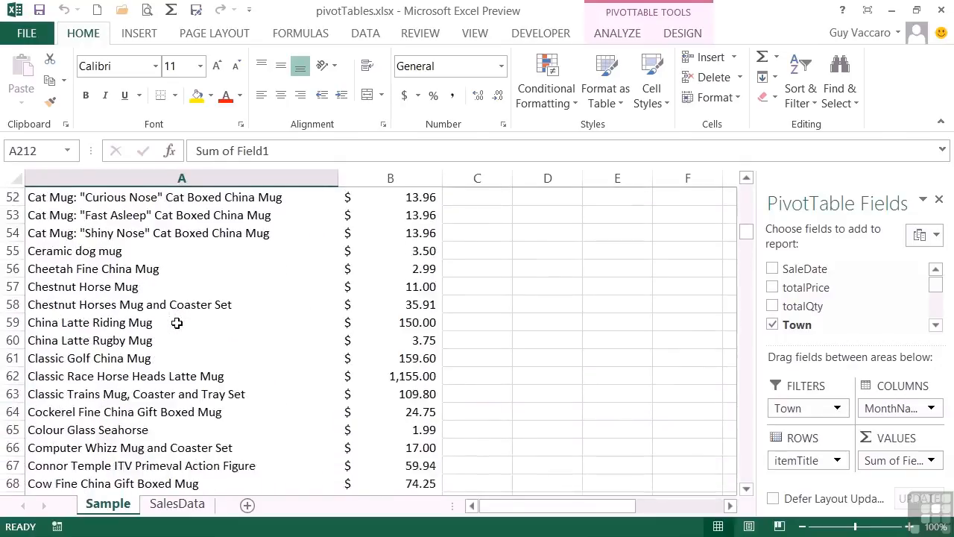
pyautogui.scroll(-13, 177, 322)
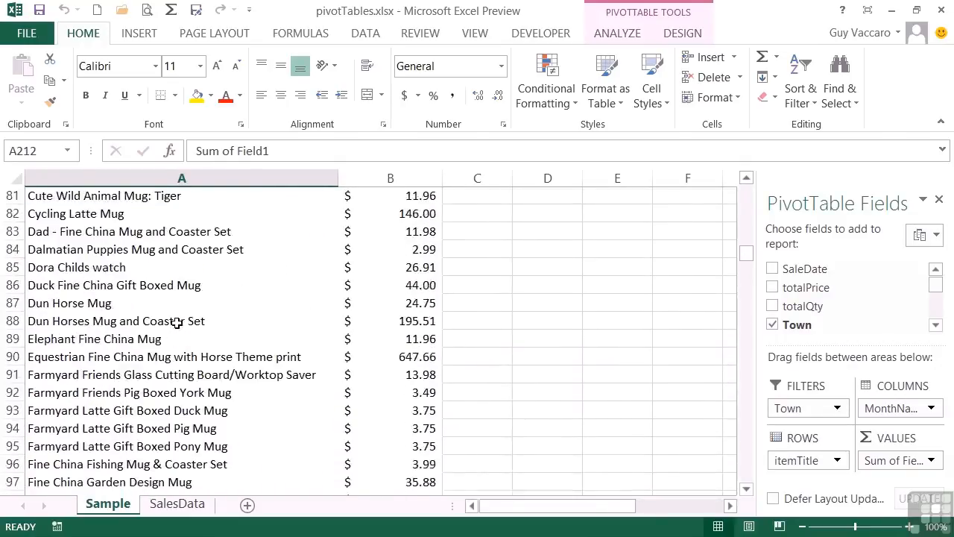
pyautogui.scroll(-12, 177, 322)
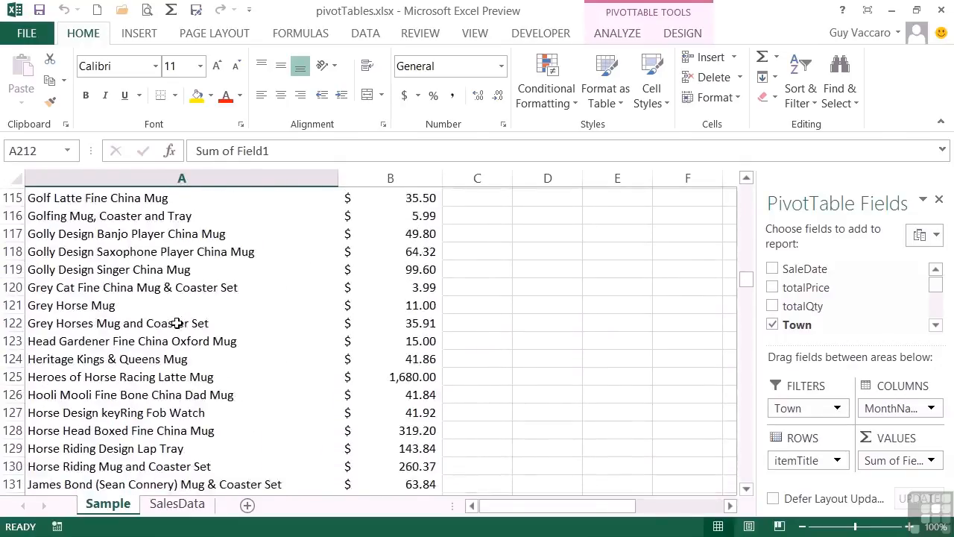
pyautogui.scroll(-20, 177, 322)
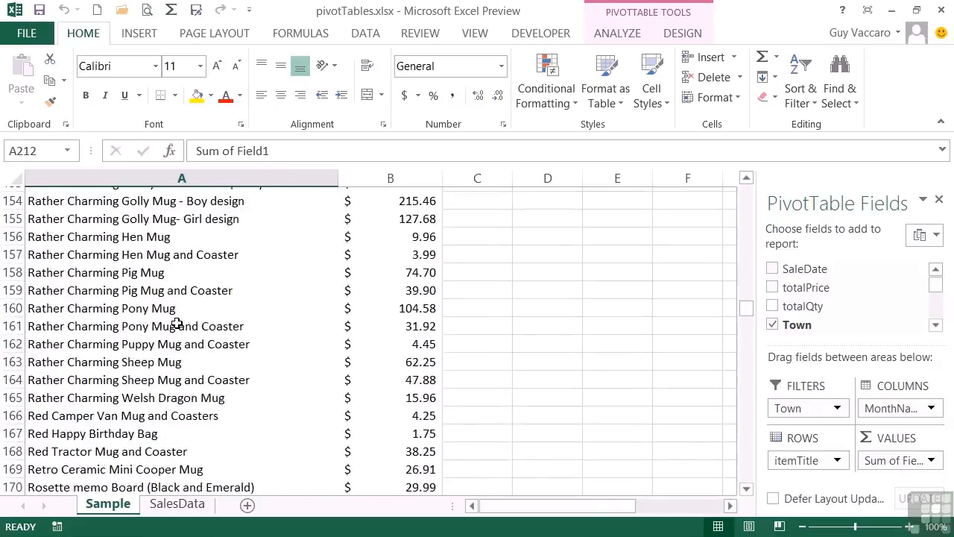
pyautogui.scroll(-2, 176, 323)
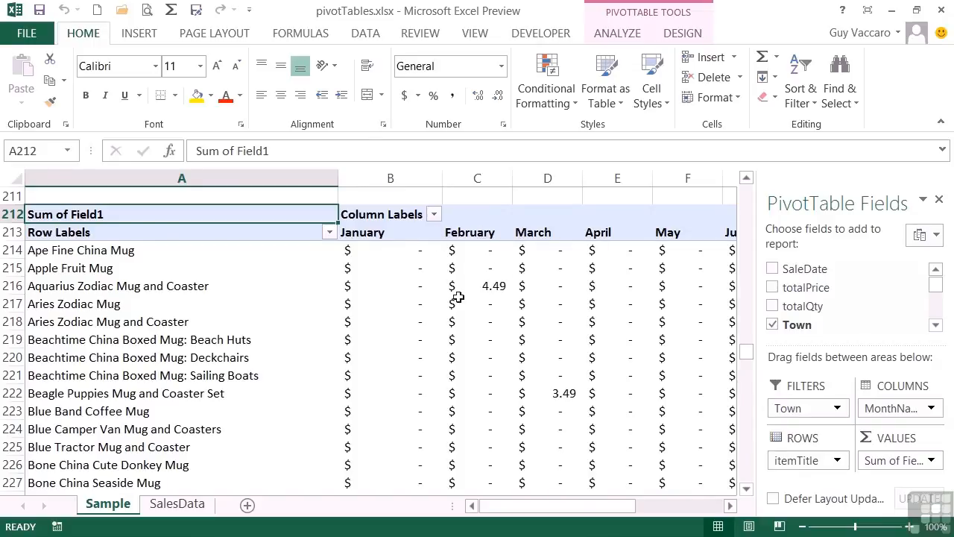
# Step: Inspect cells C216 and D222 in the item-by-month pivot table, and review its remaining months through the Grand Total column
pyautogui.click(480, 286)
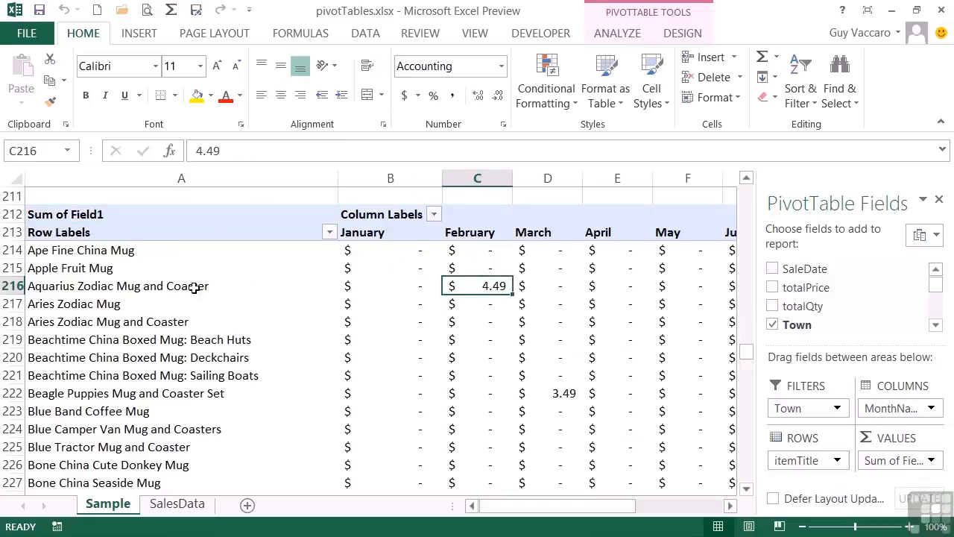
pyautogui.click(558, 390)
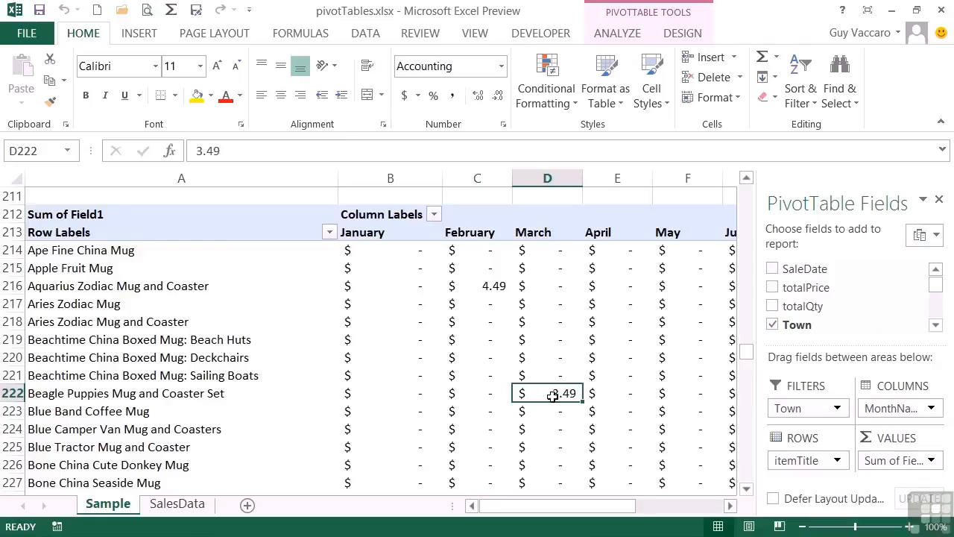
pyautogui.moveTo(602, 509); pyautogui.dragTo(697, 509)
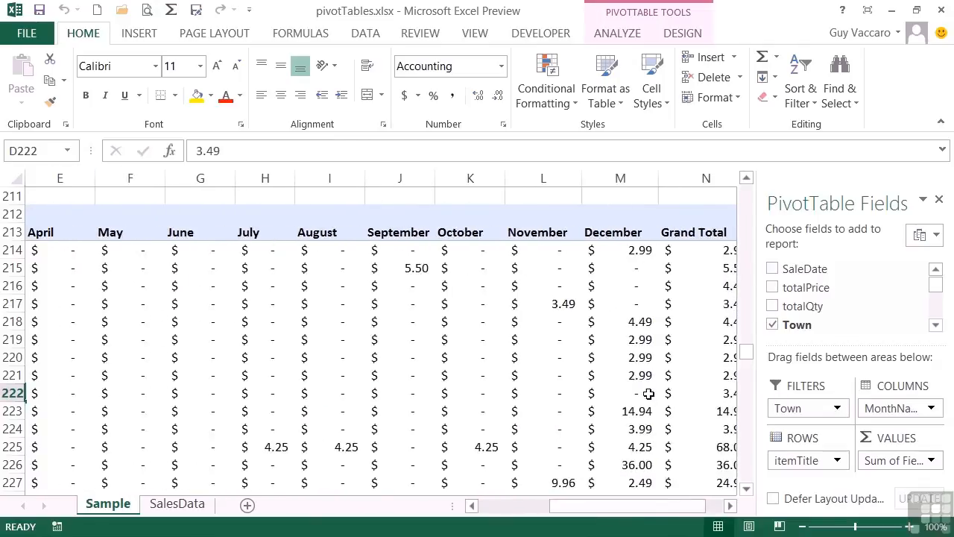
pyautogui.scroll(-13, 649, 394)
pyautogui.scroll(-5, 643, 399)
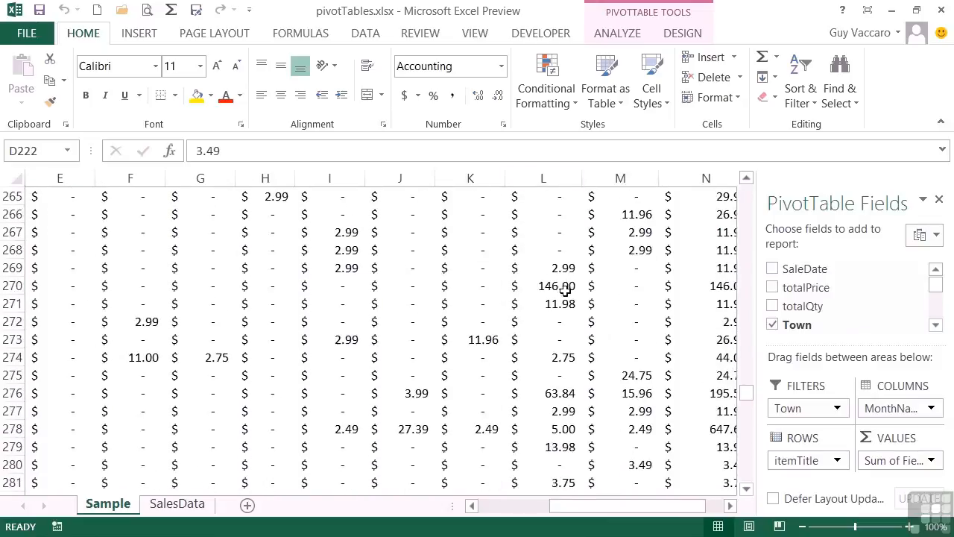
# Step: Trace the November figure in L270 back along its row to the item name in A270
pyautogui.click(565, 291)
pyautogui.moveTo(747, 395)
pyautogui.mouseDown()
pyautogui.moveTo(752, 358)
pyautogui.moveTo(752, 400)
pyautogui.mouseUp()
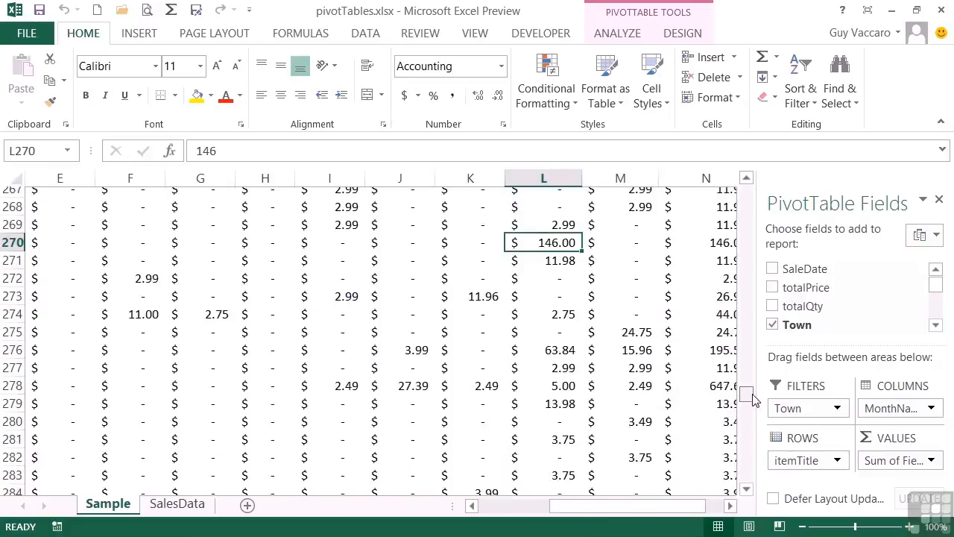
pyautogui.press('Left')
pyautogui.press('Left')
pyautogui.press('Left')
pyautogui.press('Left')
pyautogui.press('Left')
pyautogui.press('Left')
pyautogui.press('Left')
pyautogui.press('Left')
pyautogui.press('Left')
pyautogui.press('Left')
pyautogui.press('Left')
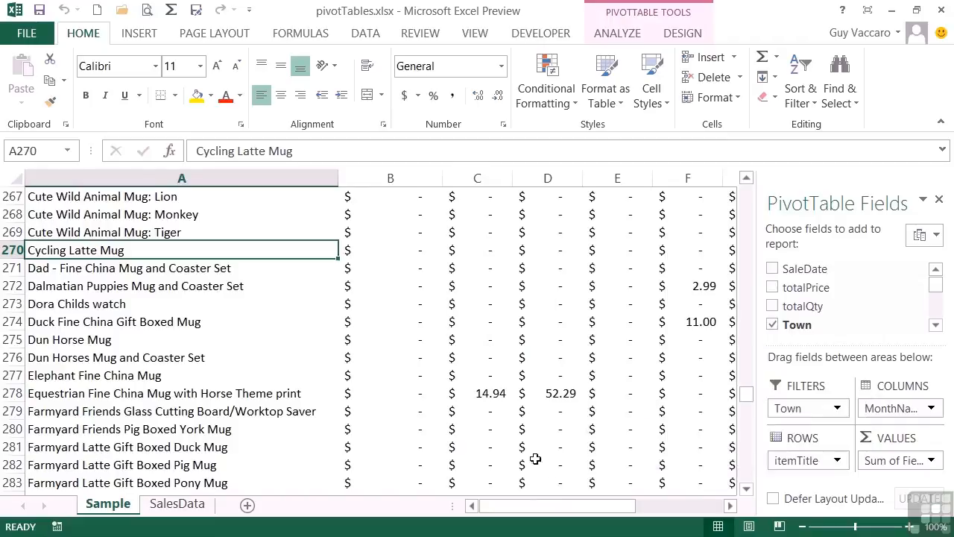
# Step: Inspect the November figure in L276 and check the month headings above the pivot table's columns
pyautogui.moveTo(590, 510); pyautogui.dragTo(641, 513)
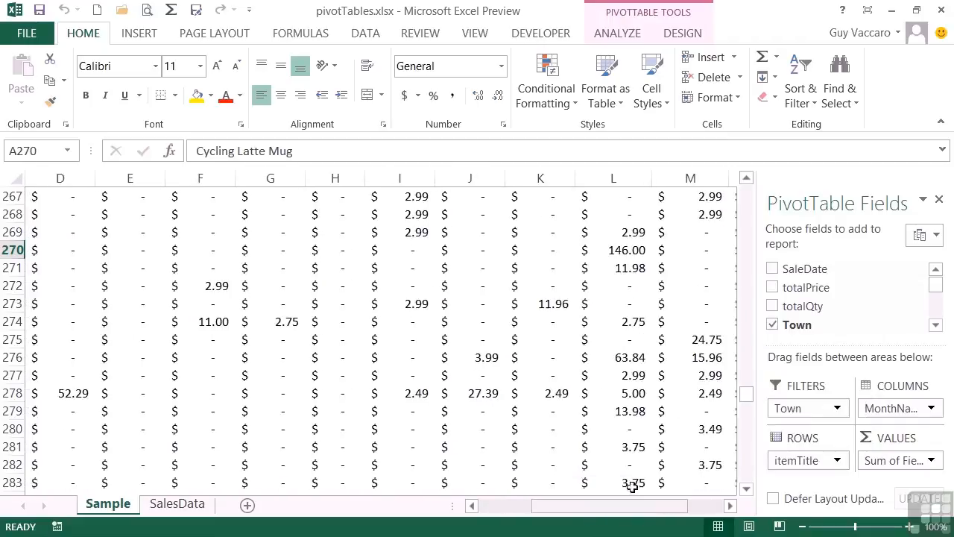
pyautogui.click(620, 358)
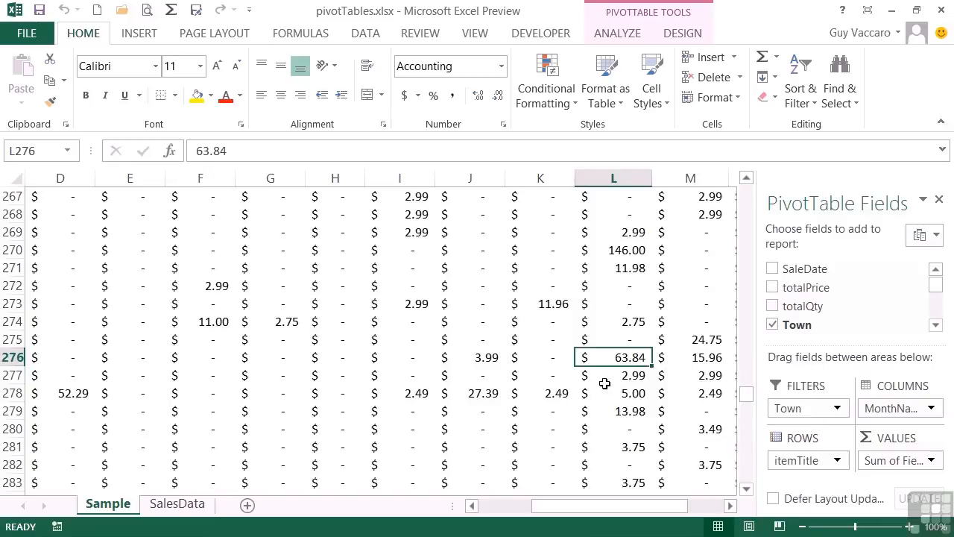
pyautogui.scroll(1, 607, 384)
pyautogui.scroll(12, 607, 387)
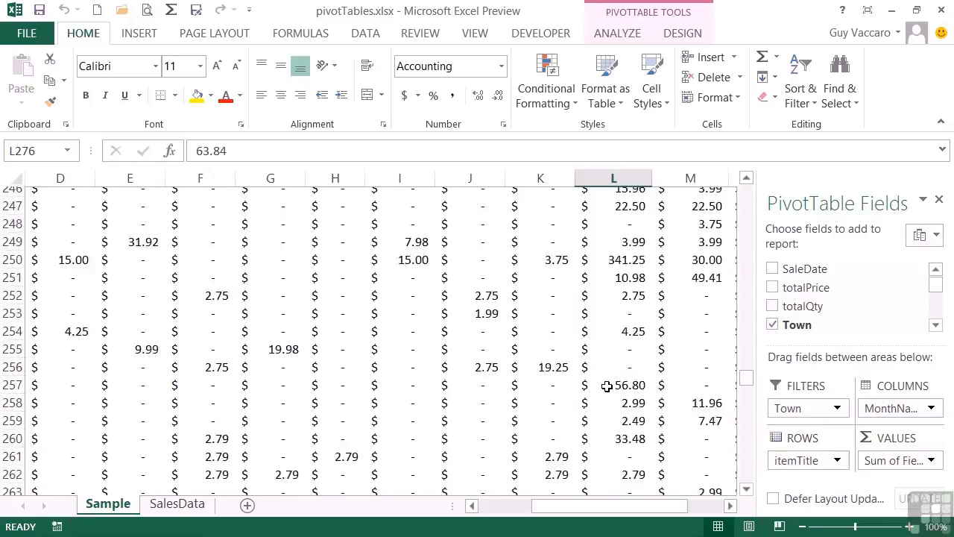
pyautogui.scroll(8, 607, 387)
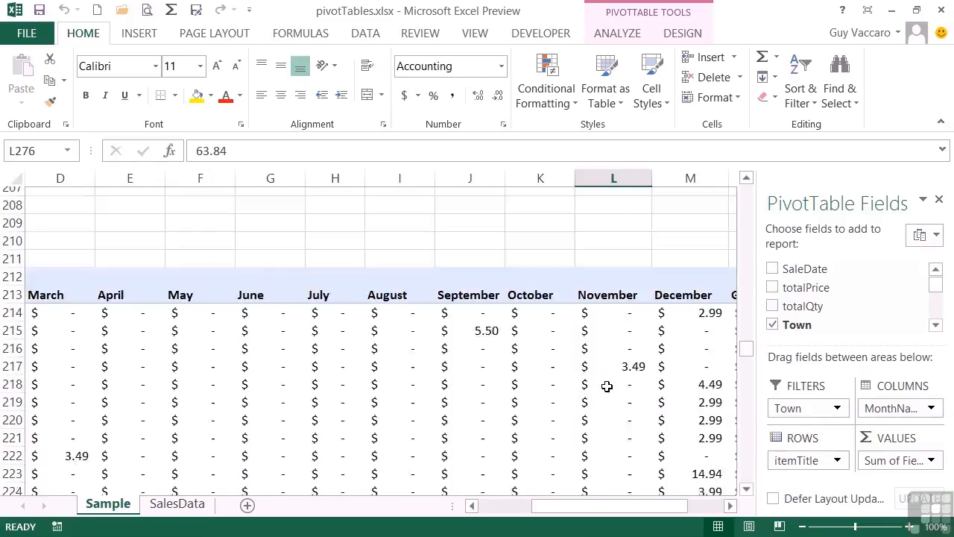
# Step: Filter the item-by-month pivot table by Town to show only Barnsley
pyautogui.moveTo(646, 508); pyautogui.dragTo(548, 509)
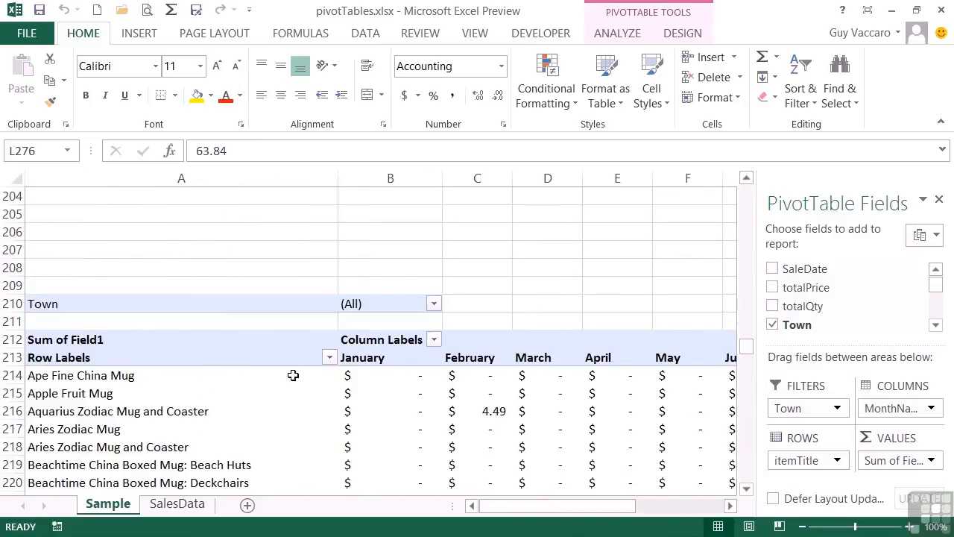
pyautogui.click(434, 305)
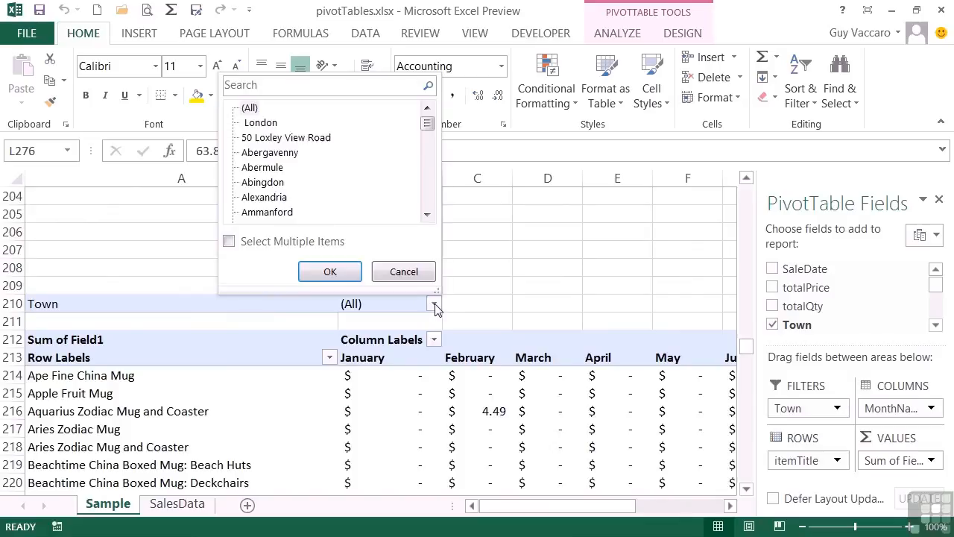
pyautogui.click(427, 215)
pyautogui.click(427, 215)
pyautogui.click(428, 214)
pyautogui.click(428, 214)
pyautogui.click(427, 215)
pyautogui.click(428, 215)
pyautogui.click(427, 215)
pyautogui.click(427, 215)
pyautogui.click(427, 215)
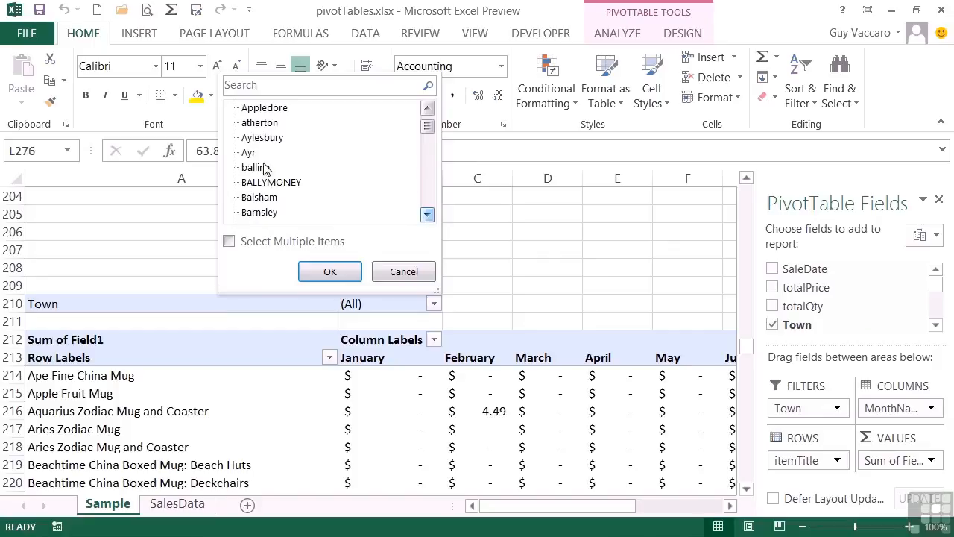
pyautogui.click(261, 215)
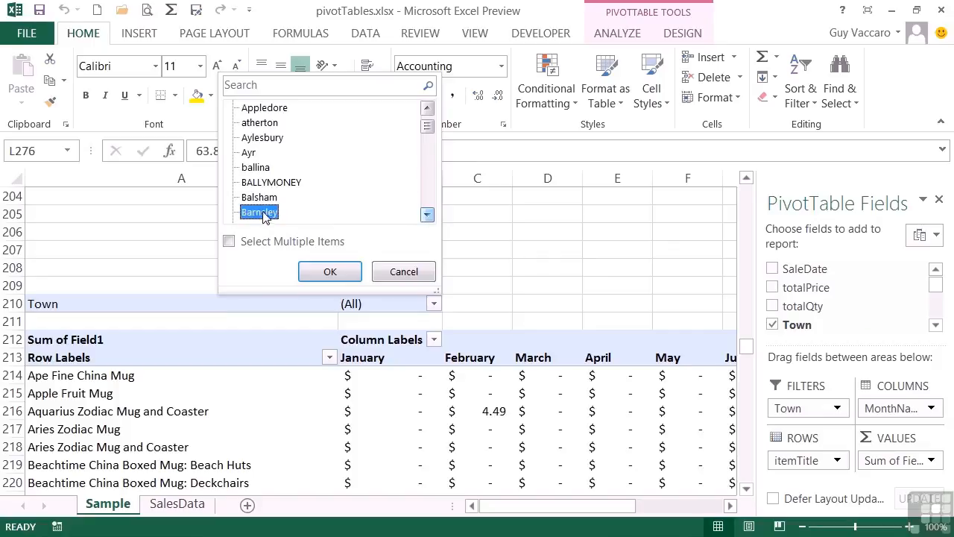
pyautogui.click(335, 271)
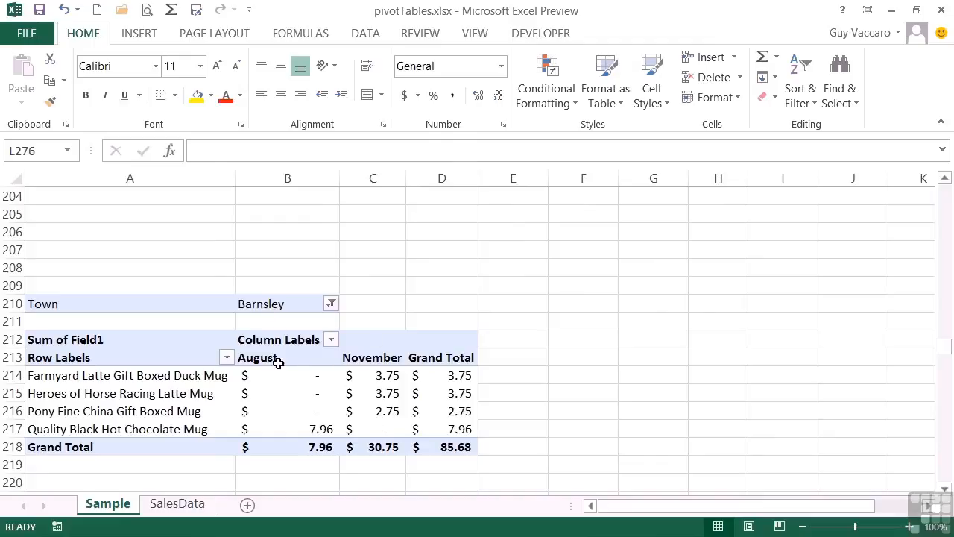
# Step: Enable multiple selections in the item-by-month pivot table's Town filter and include Abergavenny, Abermule, Abingdon, Alexandria and Ammanford
pyautogui.click(331, 304)
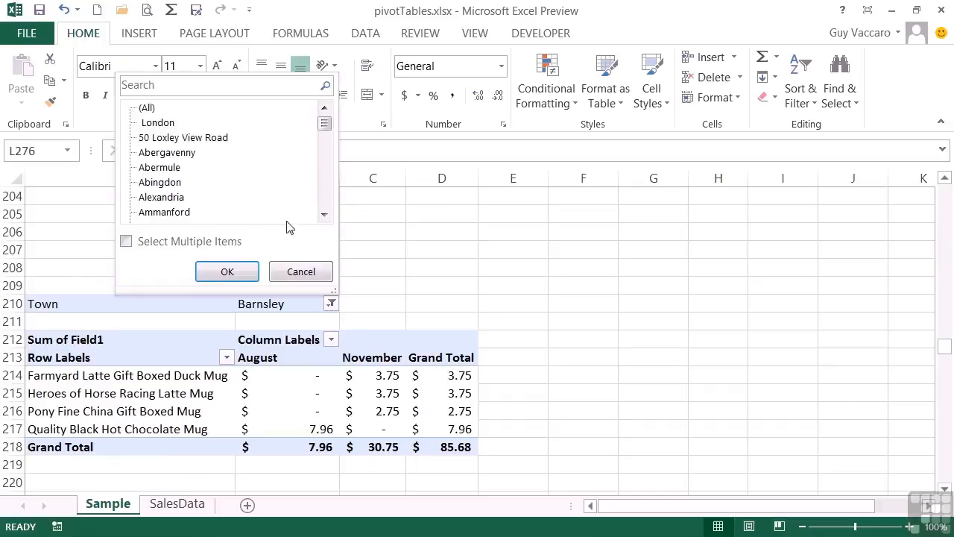
pyautogui.click(125, 243)
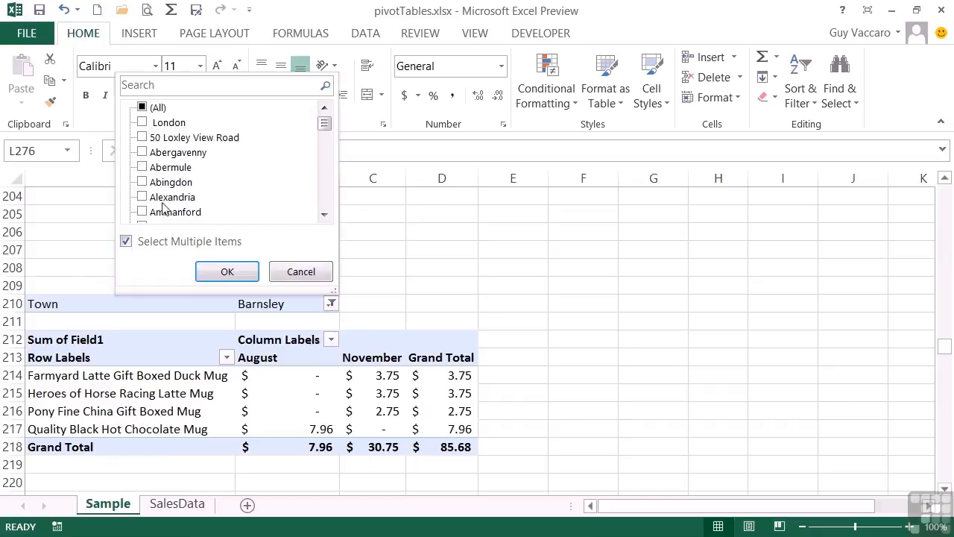
pyautogui.click(143, 168)
pyautogui.click(143, 153)
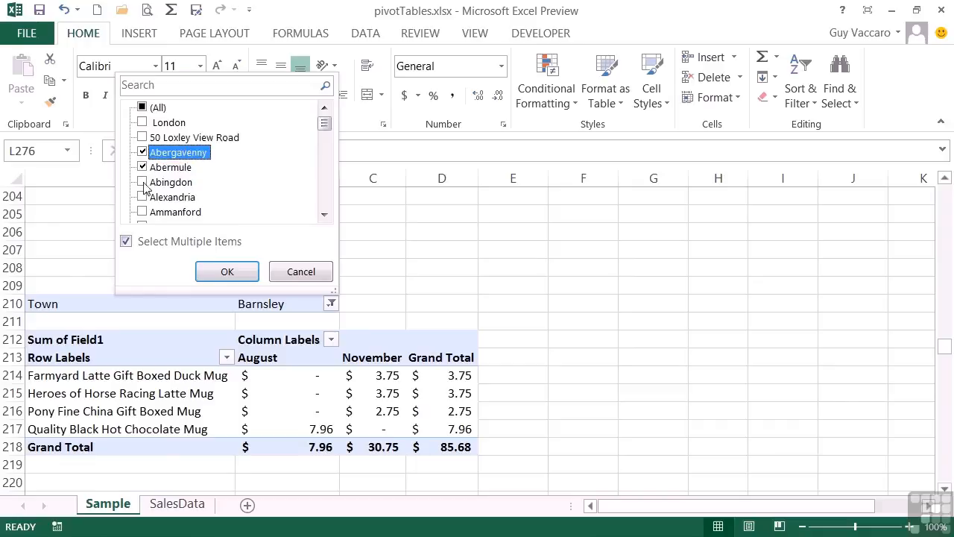
pyautogui.click(142, 182)
pyautogui.click(142, 197)
pyautogui.click(143, 212)
# Step: Add Anstruther, Appledore, atherton, Aylesbury and Ayr to the Town filter selection and apply it to the pivot table
pyautogui.scroll(-1, 143, 214)
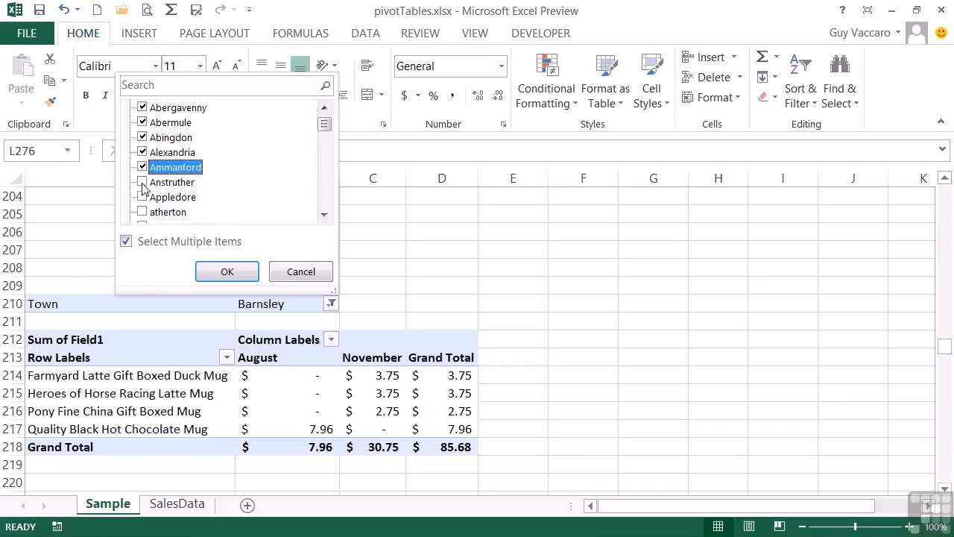
pyautogui.scroll(-1, 142, 190)
pyautogui.click(142, 181)
pyautogui.click(142, 196)
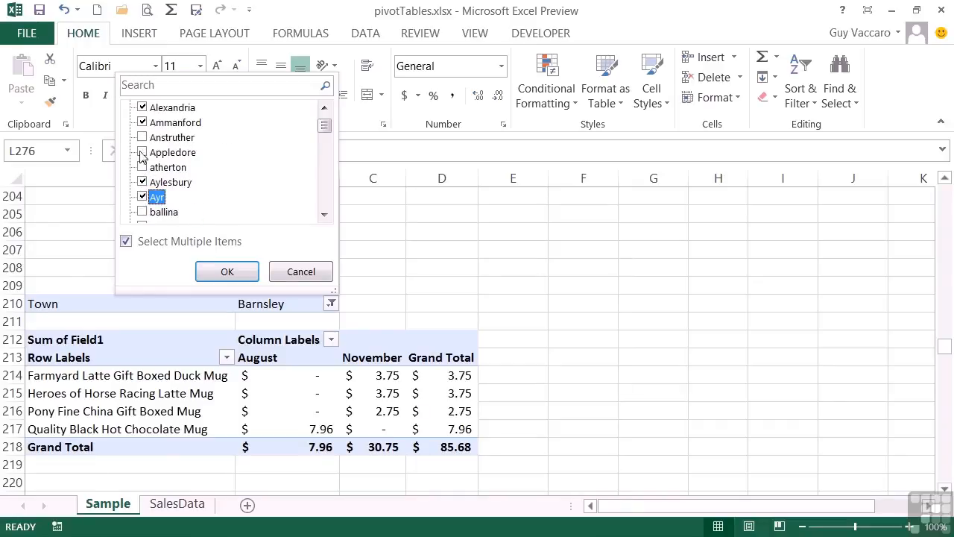
pyautogui.click(142, 167)
pyautogui.click(143, 152)
pyautogui.click(142, 137)
pyautogui.click(227, 271)
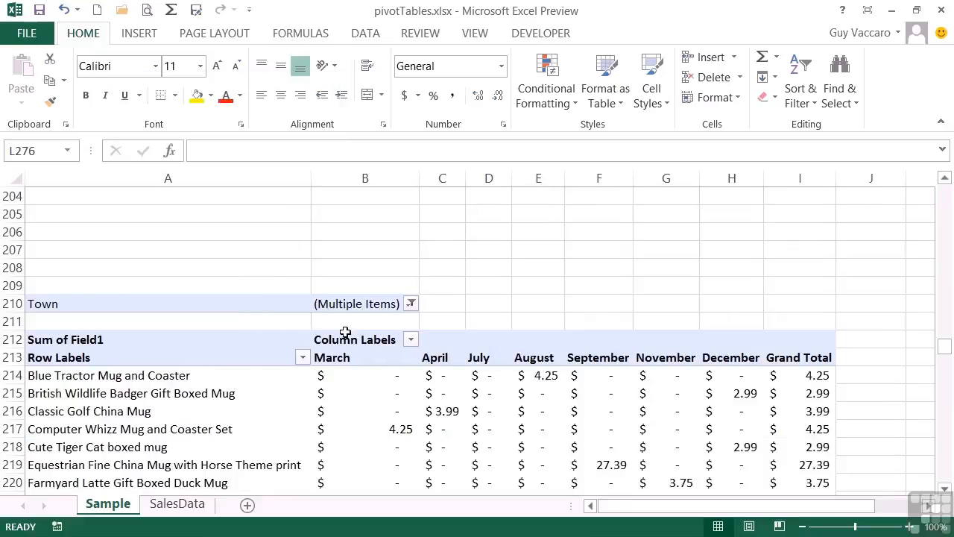
# Step: Review the items and monthly sales of the multi-town pivot table down to its Grand Total row and back to the headings
pyautogui.scroll(-1, 373, 357)
pyautogui.scroll(-4, 372, 358)
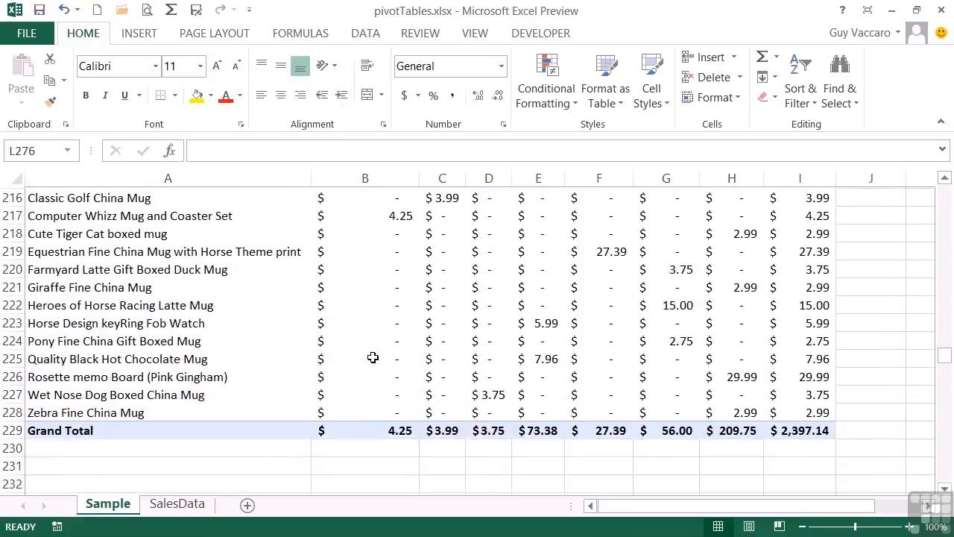
pyautogui.scroll(3, 373, 357)
pyautogui.moveTo(373, 357)
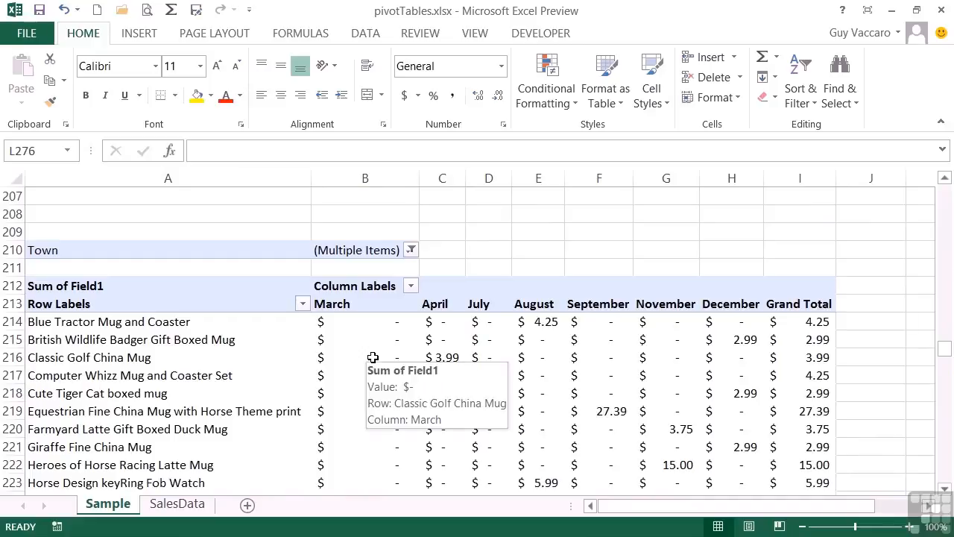
# Step: Turn off multiple selection in the Town filter and reset it to show all towns
pyautogui.click(411, 250)
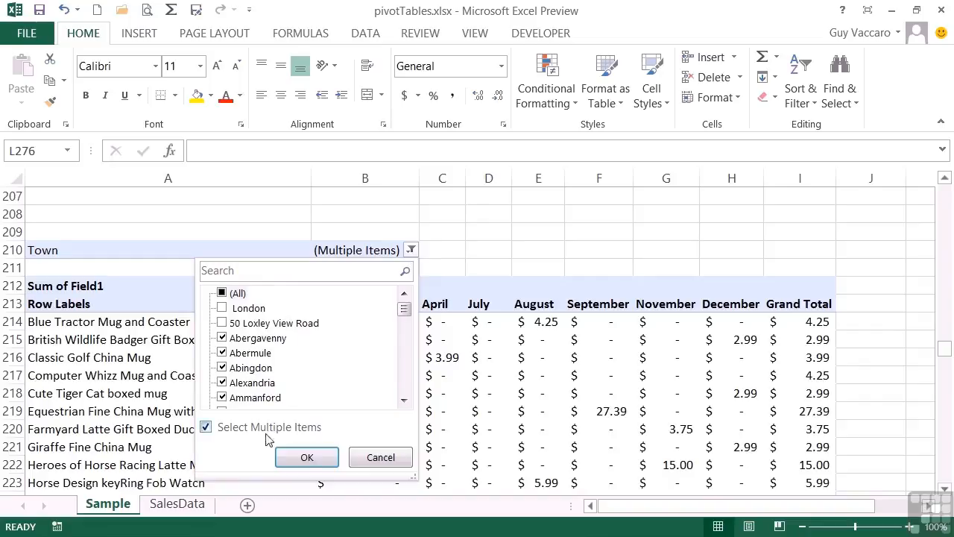
pyautogui.click(208, 430)
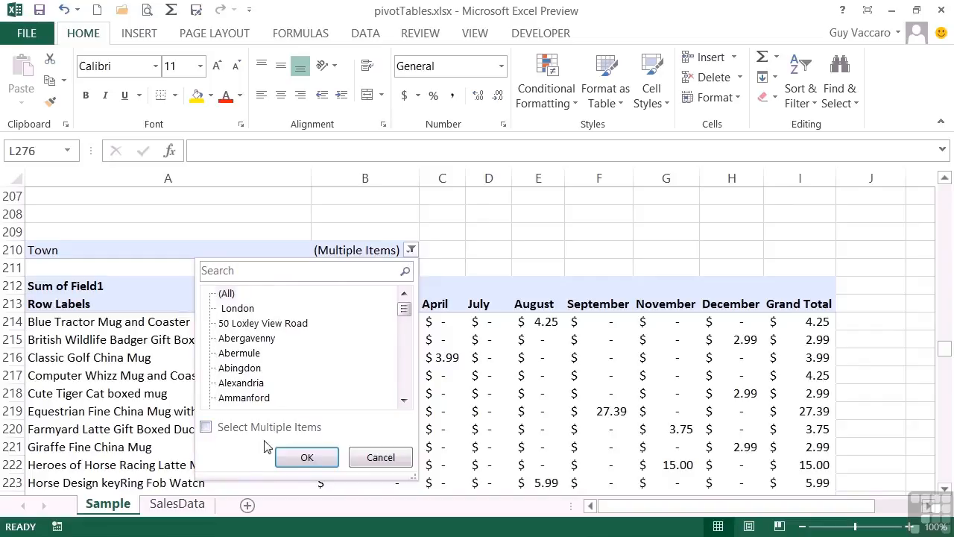
pyautogui.click(227, 293)
pyautogui.click(307, 457)
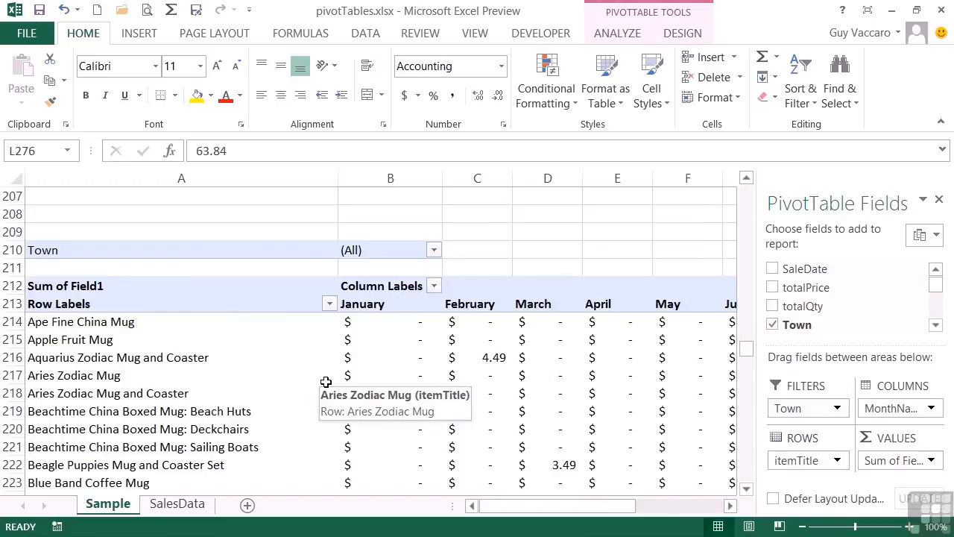
# Step: Review the monthly quantity, item sales and item-by-month pivot tables across the Sample sheet
pyautogui.scroll(20, 326, 382)
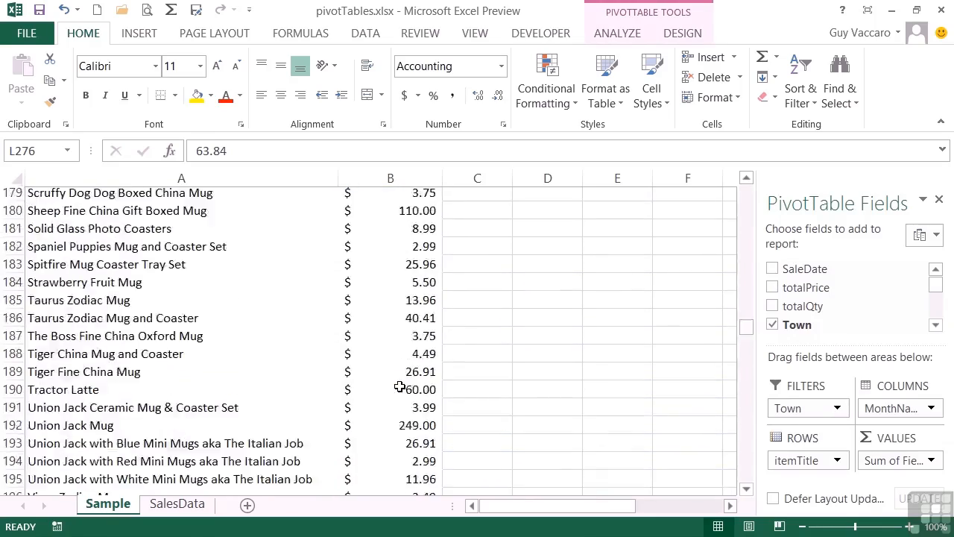
pyautogui.scroll(20, 400, 385)
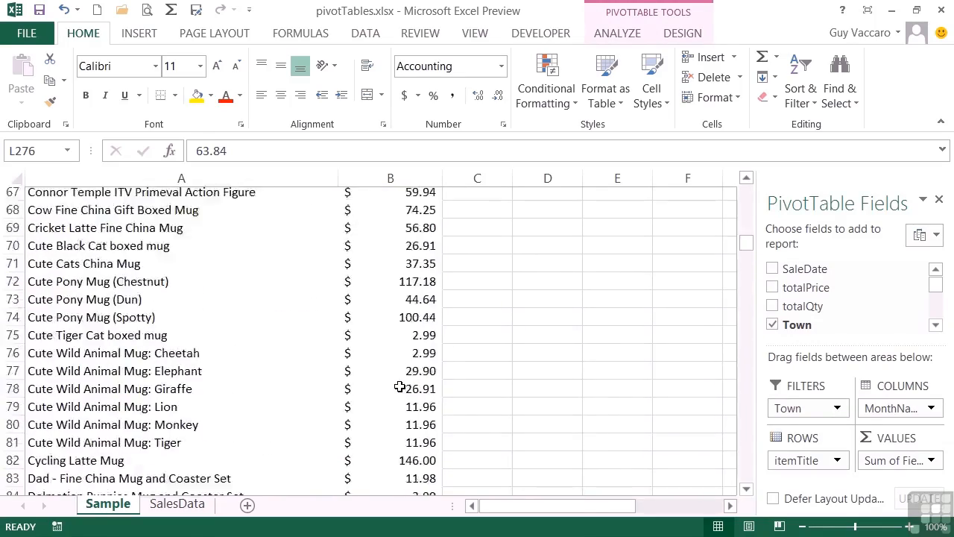
pyautogui.scroll(4, 400, 385)
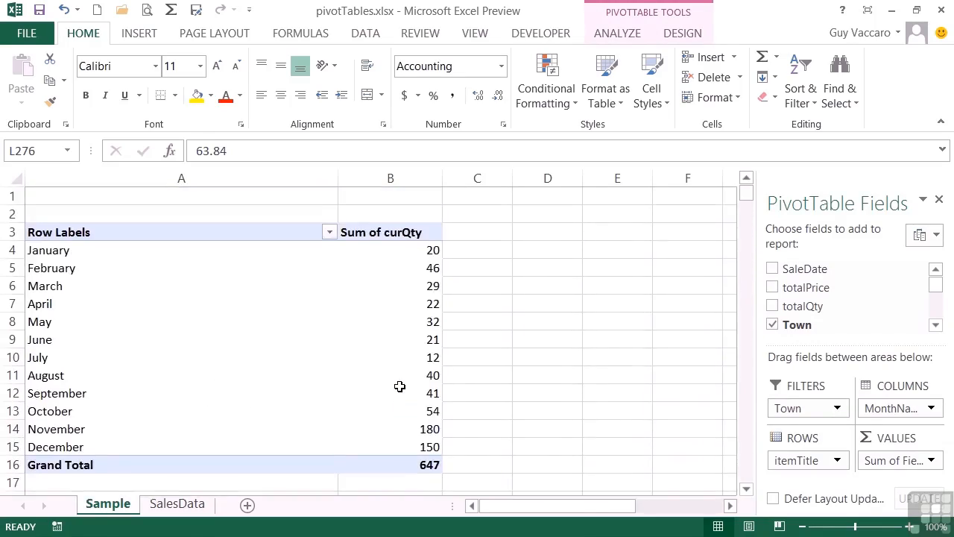
pyautogui.scroll(-20, 400, 386)
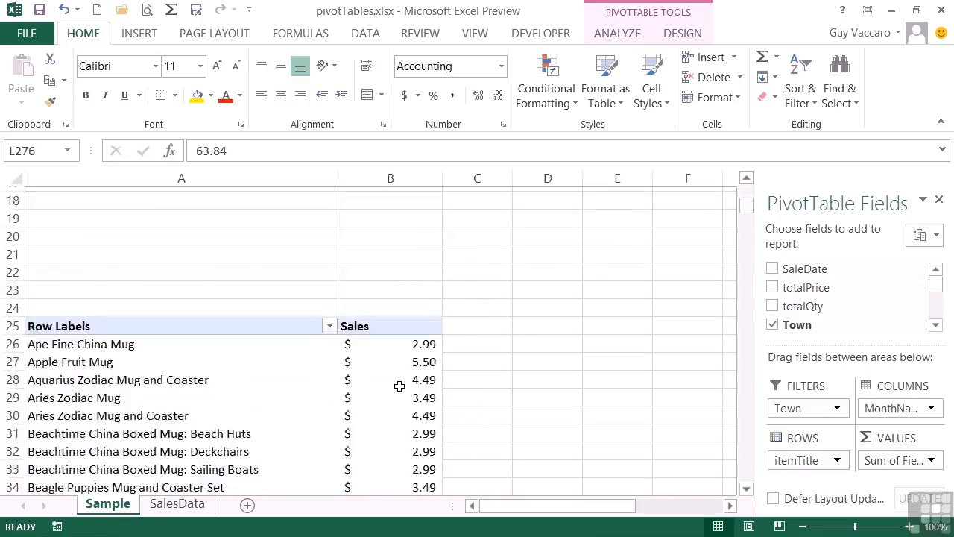
pyautogui.scroll(-20, 400, 386)
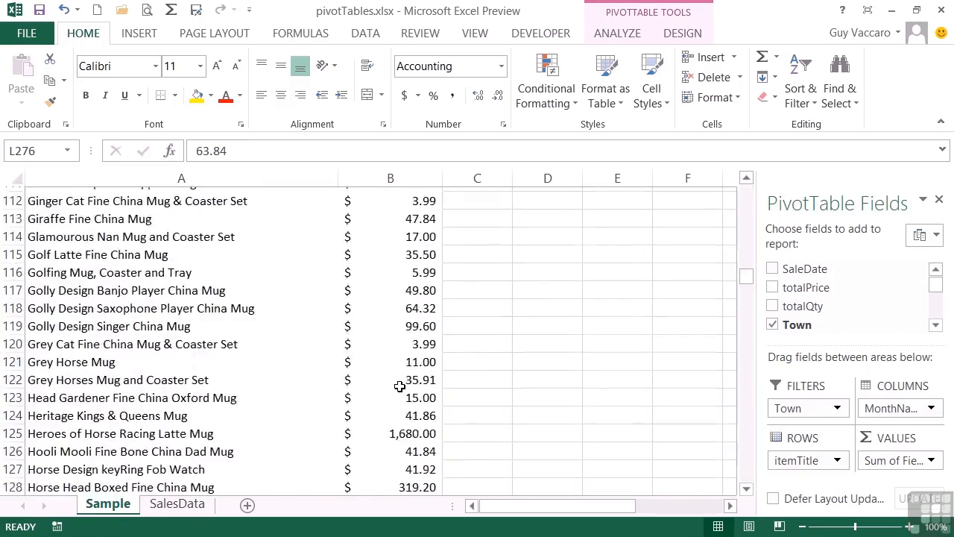
pyautogui.scroll(-12, 400, 385)
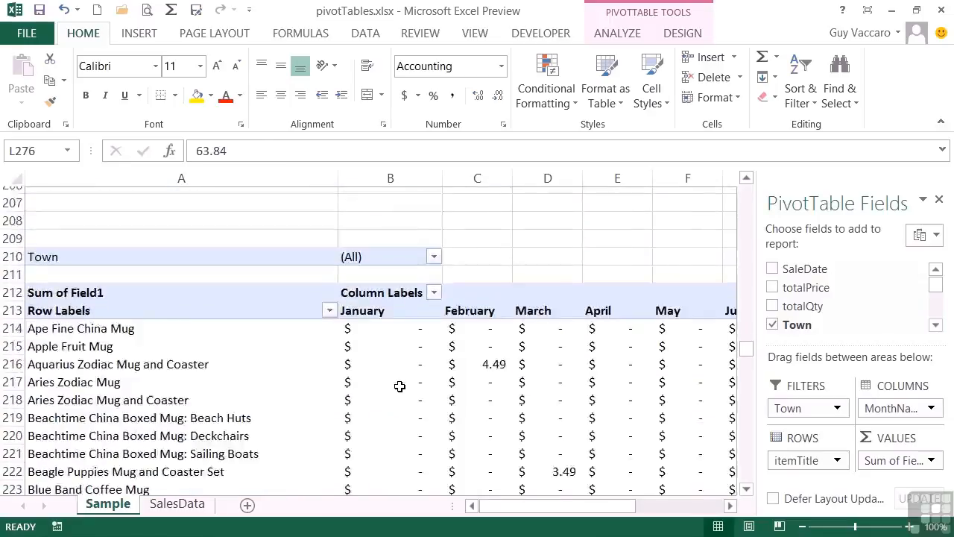
# Step: Look at the town choices in the item-by-month pivot table's Town filter without changing the selection
pyautogui.scroll(3, 398, 385)
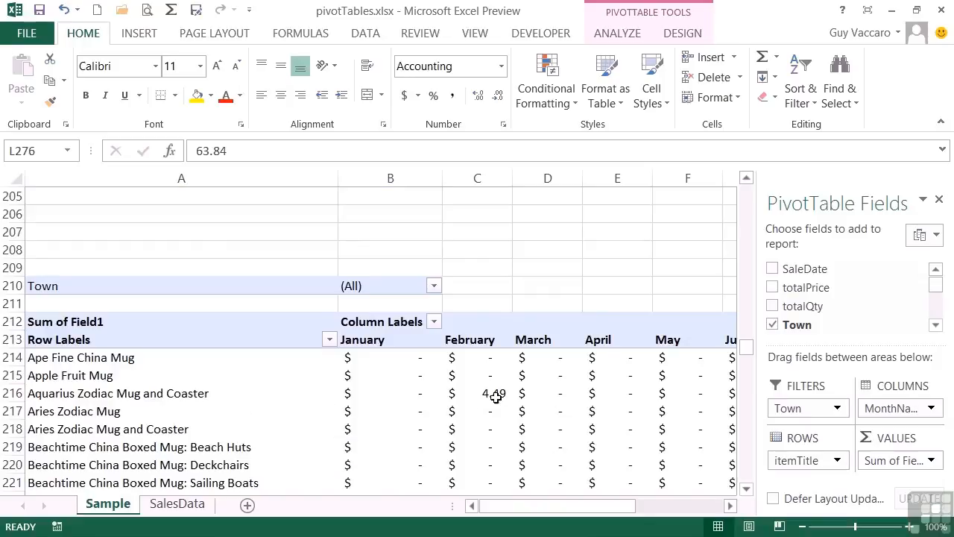
pyautogui.moveTo(496, 395)
pyautogui.click(434, 287)
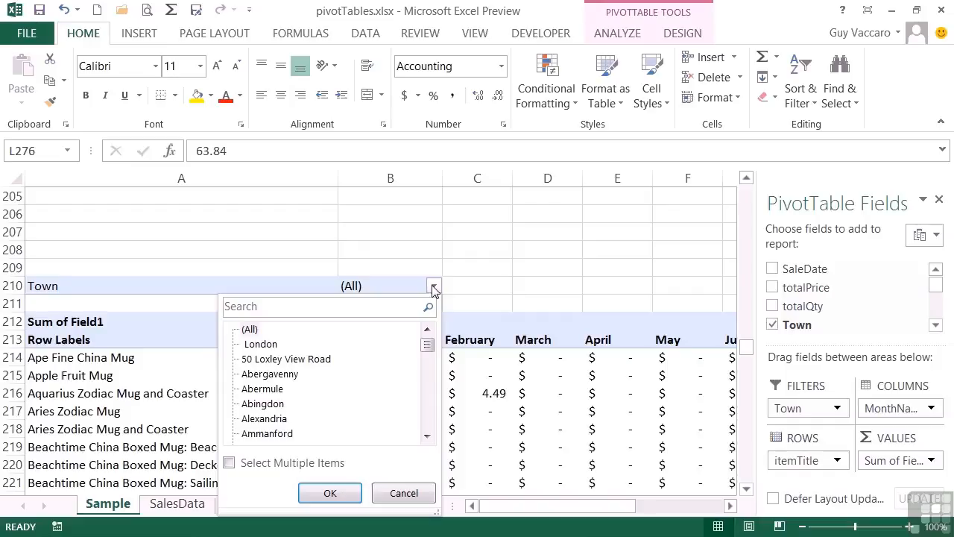
pyautogui.click(434, 288)
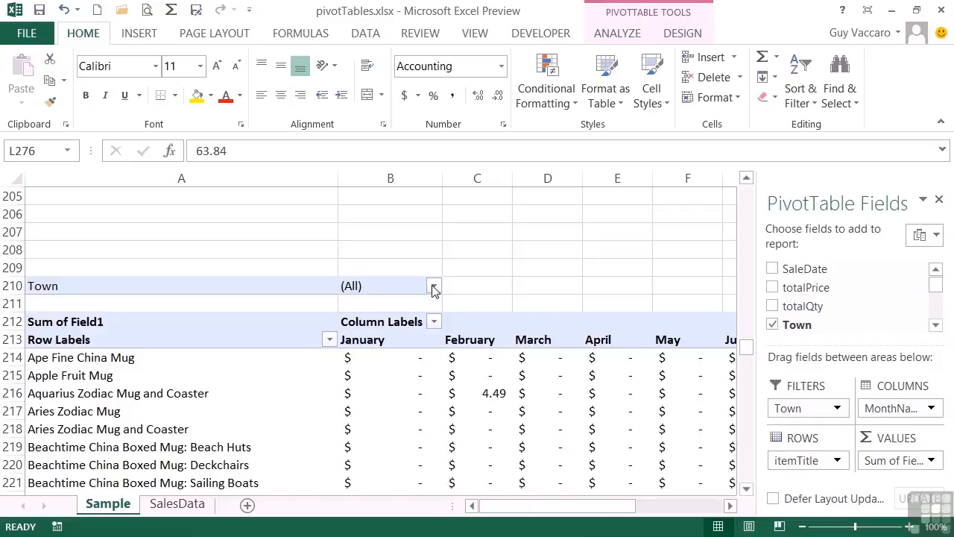